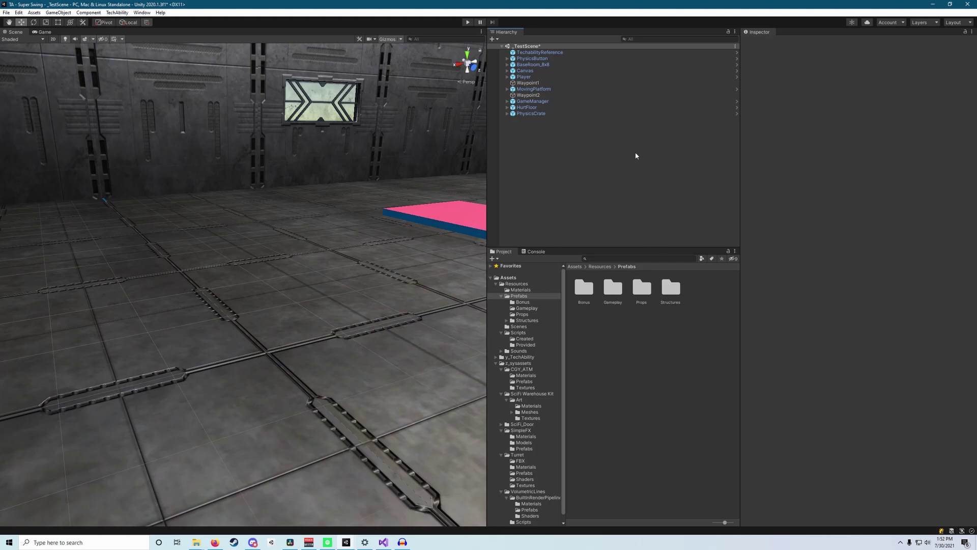
# Add the TurretModel prefab from the Gameplay folder to the scene and move it into the room, to about 9 on Z
pyautogui.doubleClick(620, 288)
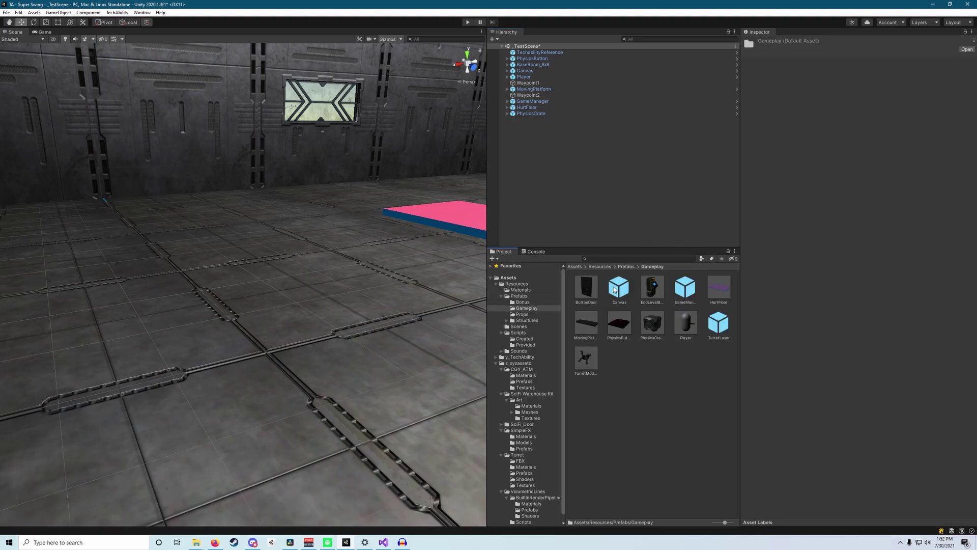
pyautogui.click(585, 359)
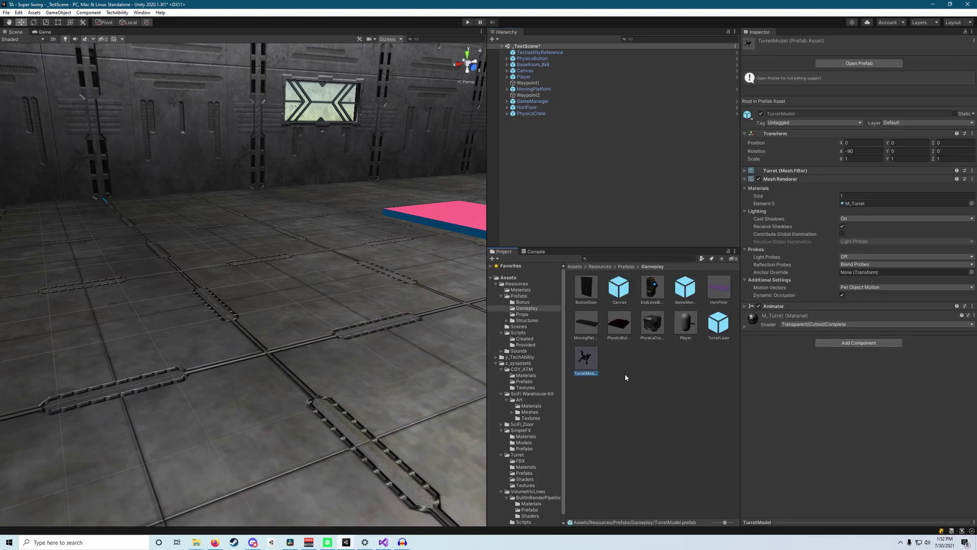
pyautogui.moveTo(583, 365); pyautogui.dragTo(589, 175)
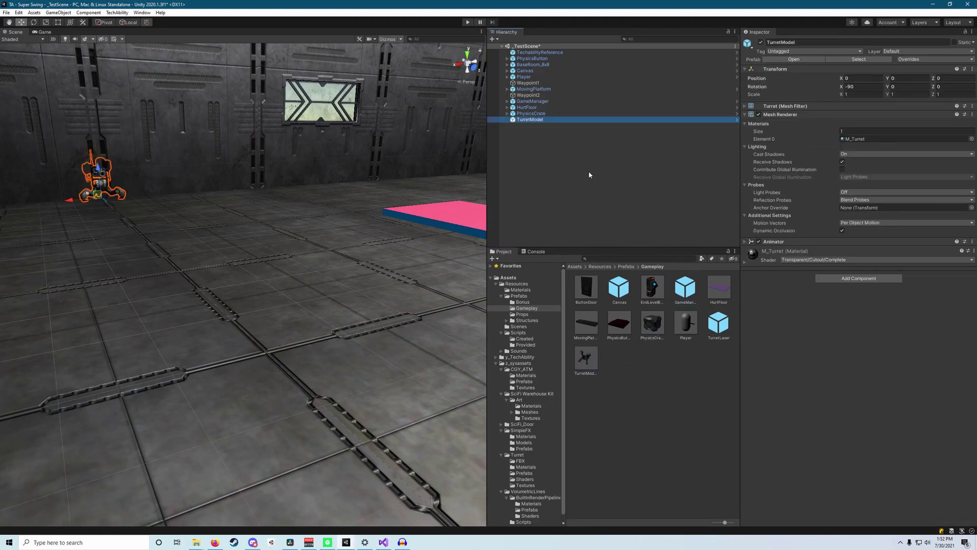
pyautogui.moveTo(350, 149); pyautogui.dragTo(473, 180, button='right')
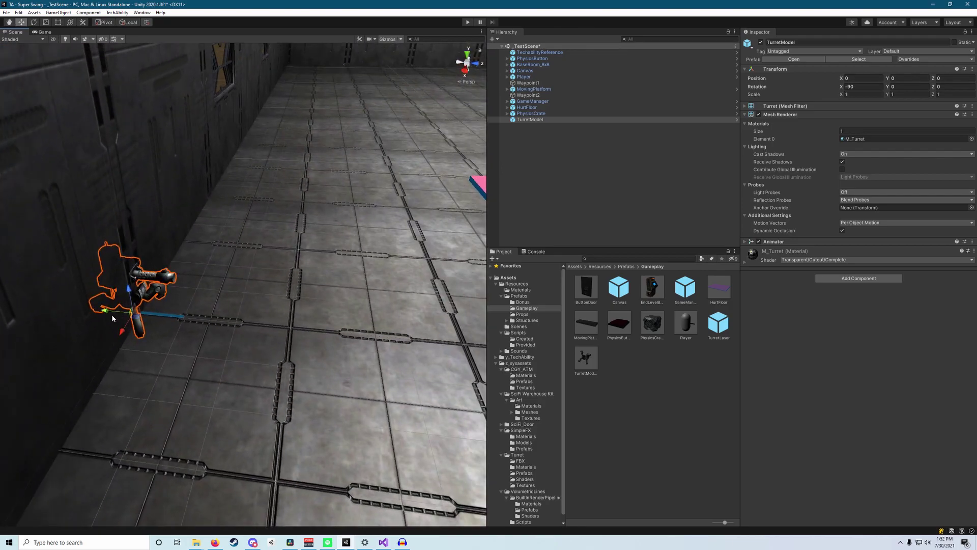
pyautogui.moveTo(113, 311); pyautogui.dragTo(451, 334)
pyautogui.moveTo(214, 326); pyautogui.dragTo(179, 316, button='right')
pyautogui.moveTo(213, 298); pyautogui.dragTo(337, 316)
pyautogui.moveTo(337, 318); pyautogui.dragTo(236, 319, button='right')
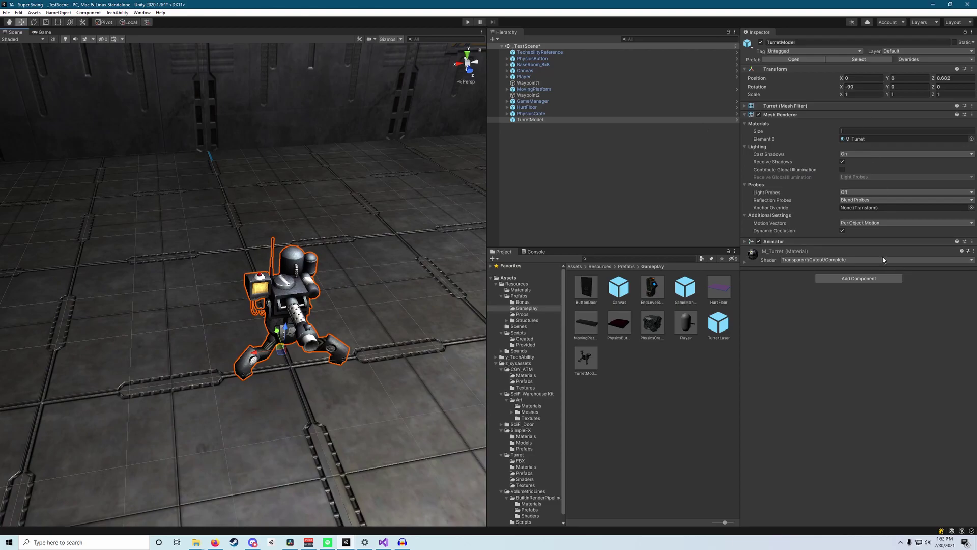
# Add a Rigidbody and a Mesh Collider component to TurretModel
pyautogui.click(853, 279)
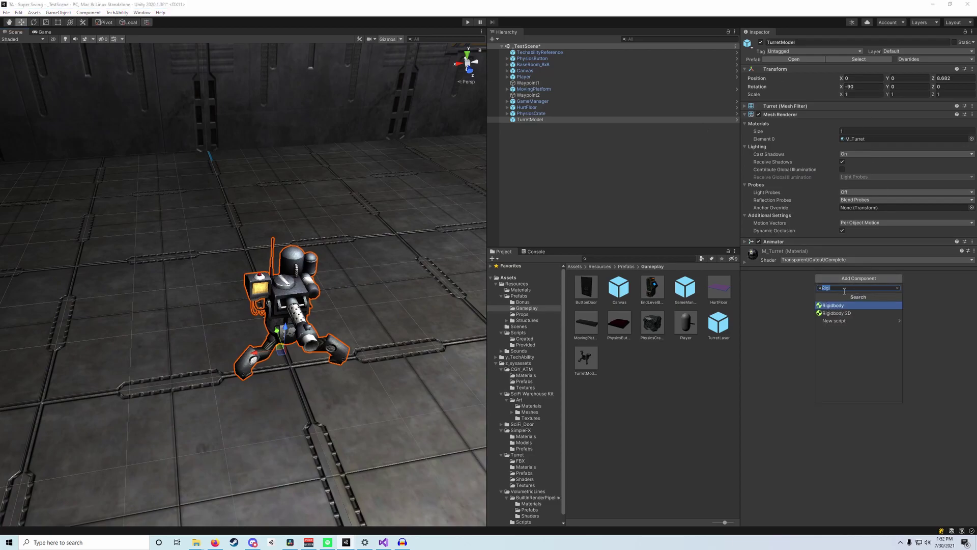
pyautogui.write('Rigid')
pyautogui.click(829, 305)
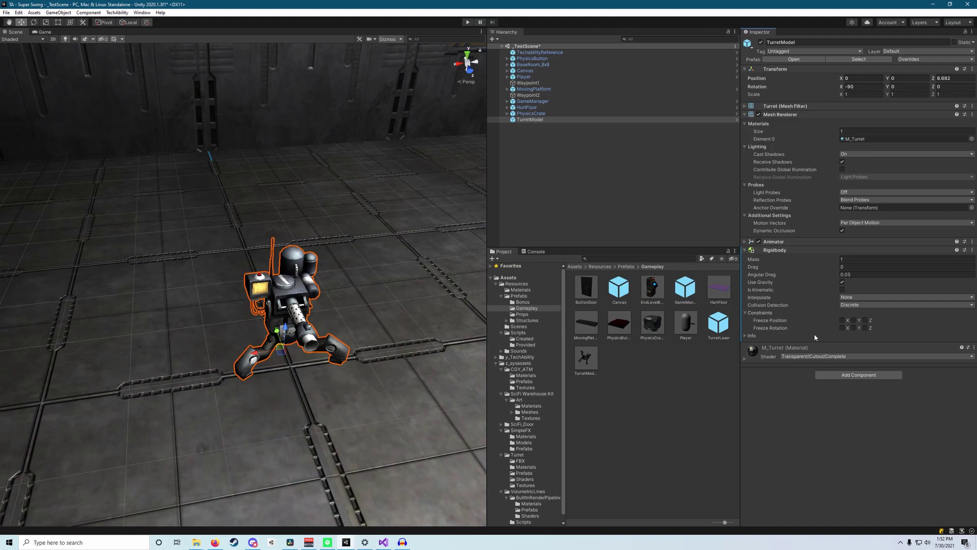
pyautogui.click(845, 378)
pyautogui.write('mesh')
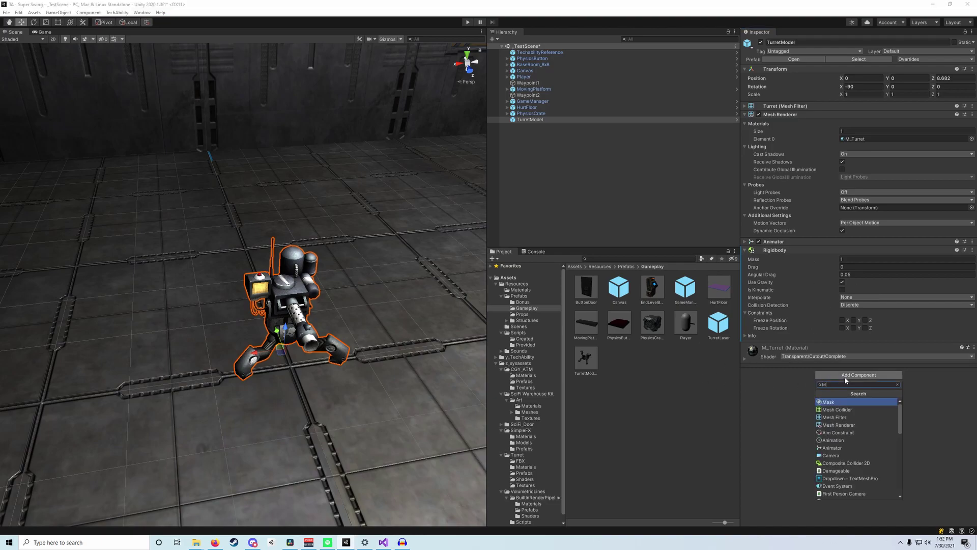
pyautogui.press('Return')
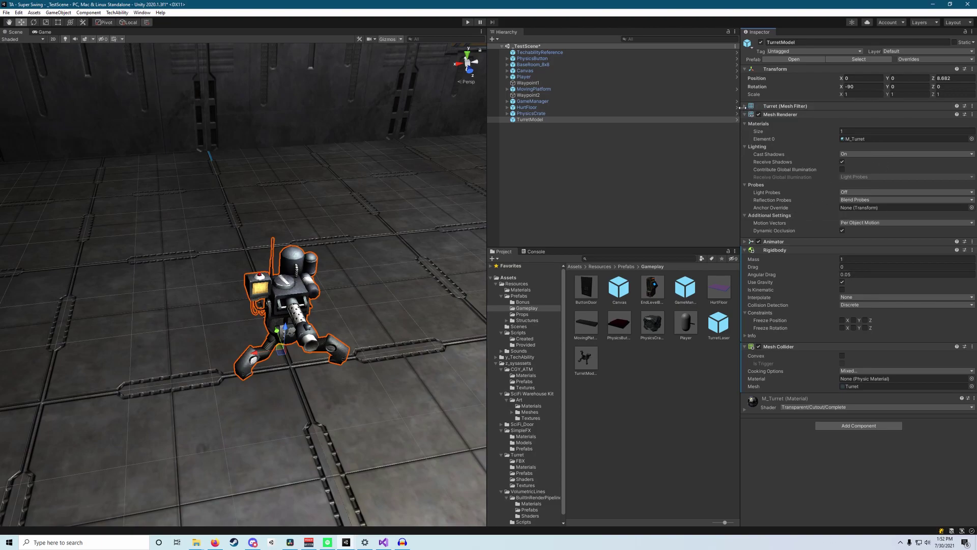
# Examine the turret model's shape from several sides and up close
pyautogui.moveTo(214, 353); pyautogui.dragTo(397, 340, button='right')
pyautogui.scroll(-5, 397, 338)
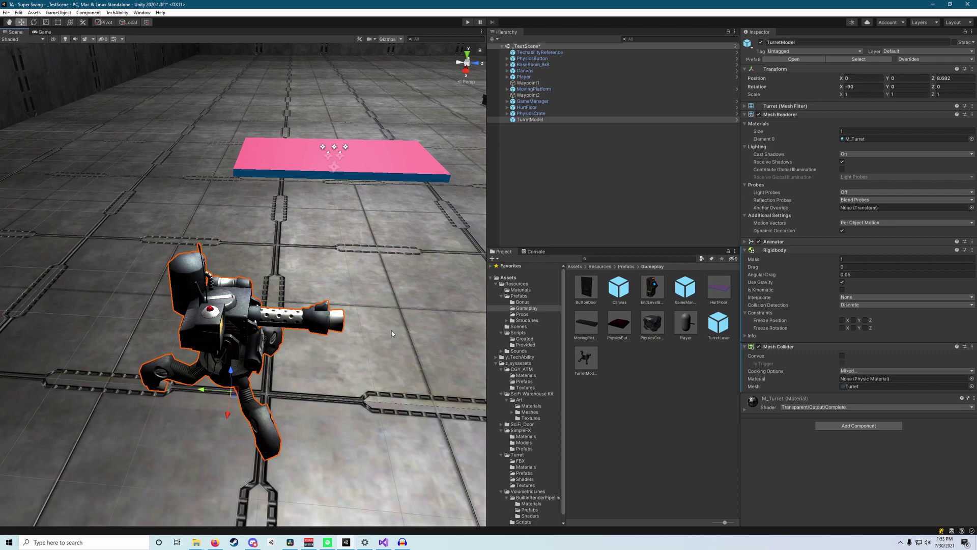
pyautogui.moveTo(392, 331); pyautogui.dragTo(409, 361, button='right')
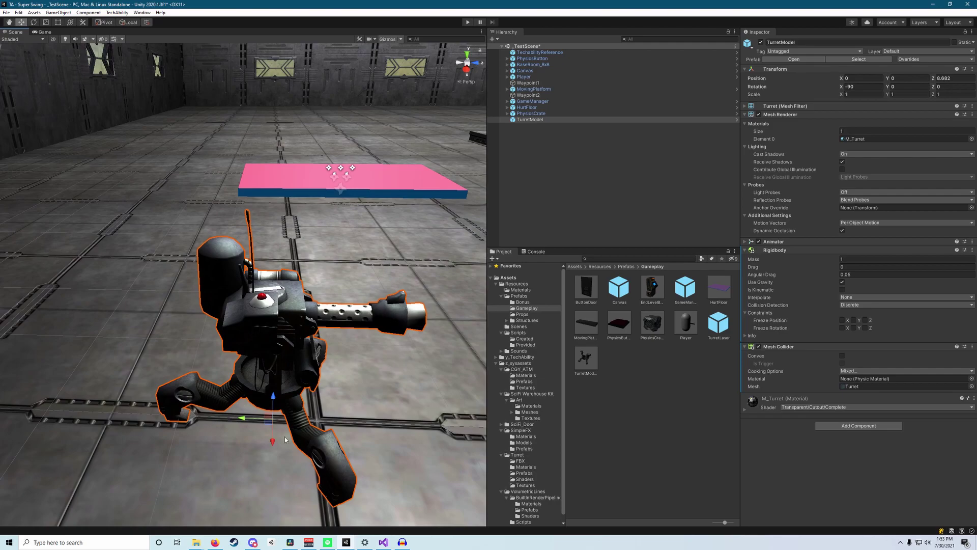
pyautogui.keyDown('alt'); pyautogui.moveTo(285, 439); pyautogui.dragTo(666, 311); pyautogui.keyUp('alt')
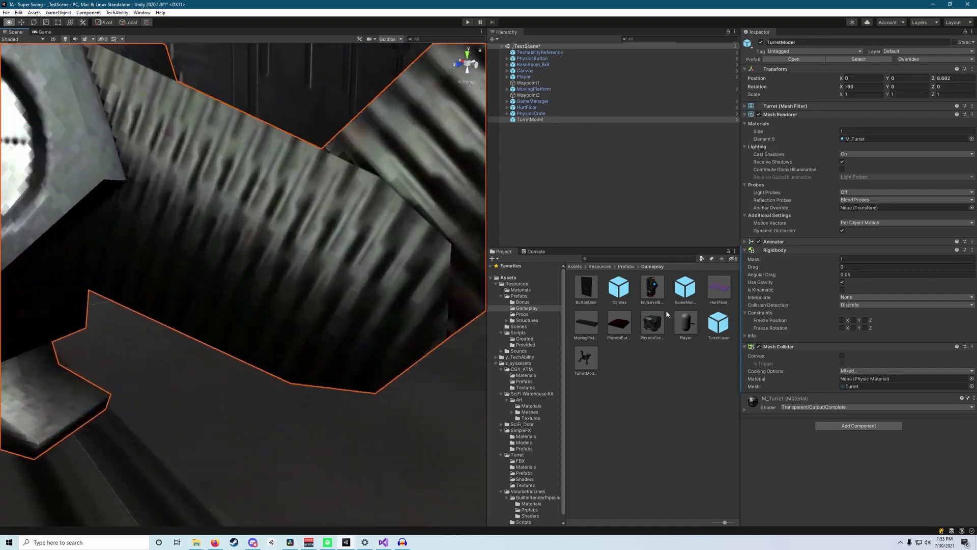
pyautogui.press('s')
pyautogui.moveTo(666, 311); pyautogui.dragTo(905, 307, button='right')
pyautogui.press('w')
pyautogui.press('s')
pyautogui.press('w')
pyautogui.press('w')
pyautogui.press('s')
pyautogui.press('w')
pyautogui.press('s')
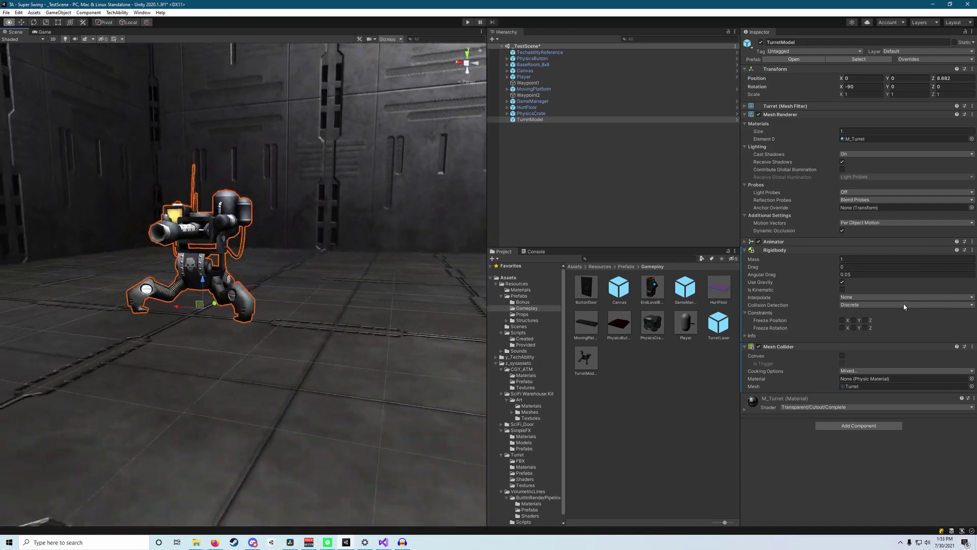
pyautogui.keyDown('alt'); pyautogui.moveTo(903, 304); pyautogui.dragTo(117, 325); pyautogui.keyUp('alt')
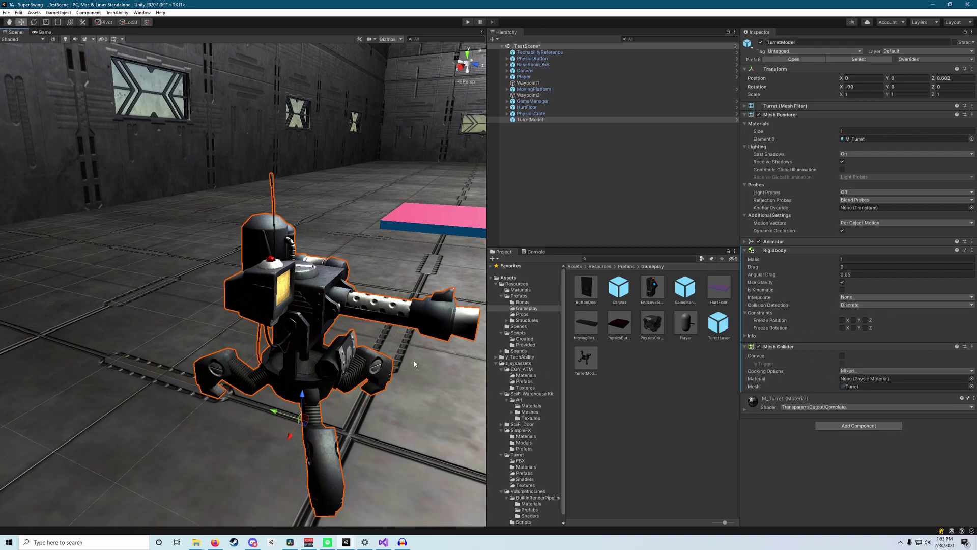
# Enable the Convex option on TurretModel's Mesh Collider and check the collider hull around the turret from several sides
pyautogui.click(842, 356)
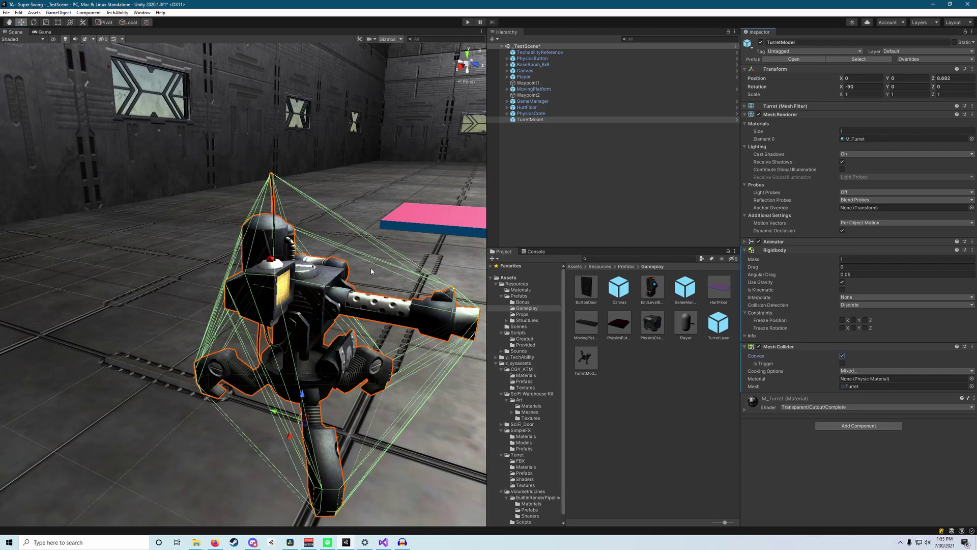
pyautogui.keyDown('alt'); pyautogui.moveTo(372, 271); pyautogui.dragTo(379, 241); pyautogui.keyUp('alt')
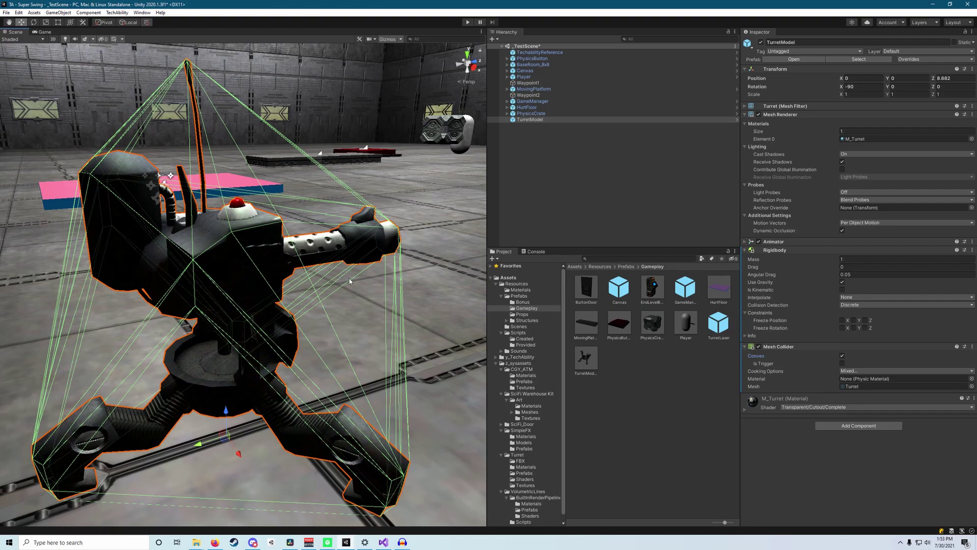
pyautogui.keyDown('alt'); pyautogui.moveTo(402, 259); pyautogui.dragTo(147, 429); pyautogui.keyUp('alt')
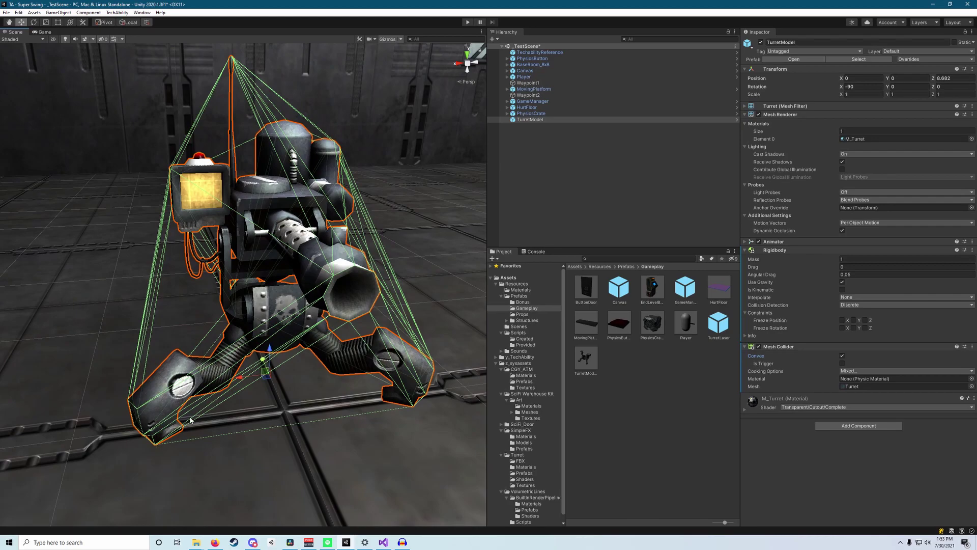
pyautogui.keyDown('alt'); pyautogui.moveTo(262, 381); pyautogui.dragTo(481, 370); pyautogui.keyUp('alt')
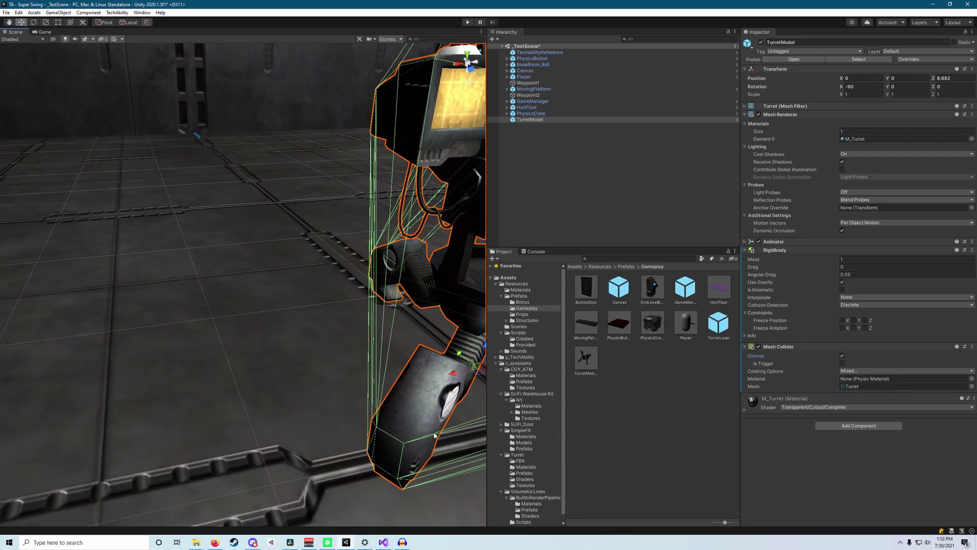
pyautogui.moveTo(482, 340); pyautogui.dragTo(441, 280, button='right')
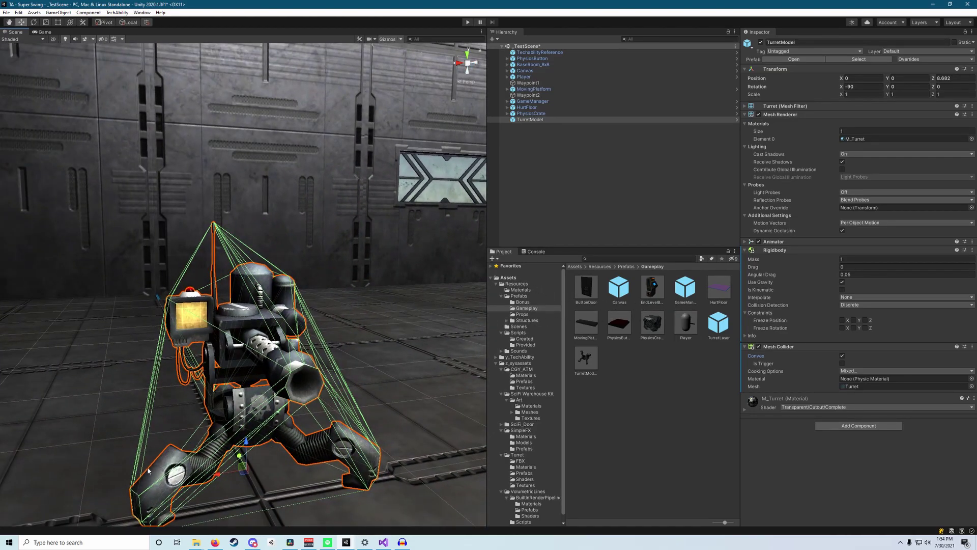
pyautogui.keyDown('alt'); pyautogui.moveTo(348, 458); pyautogui.dragTo(456, 301); pyautogui.keyUp('alt')
pyautogui.keyDown('alt'); pyautogui.scroll(-10, 456, 301); pyautogui.keyUp('alt')
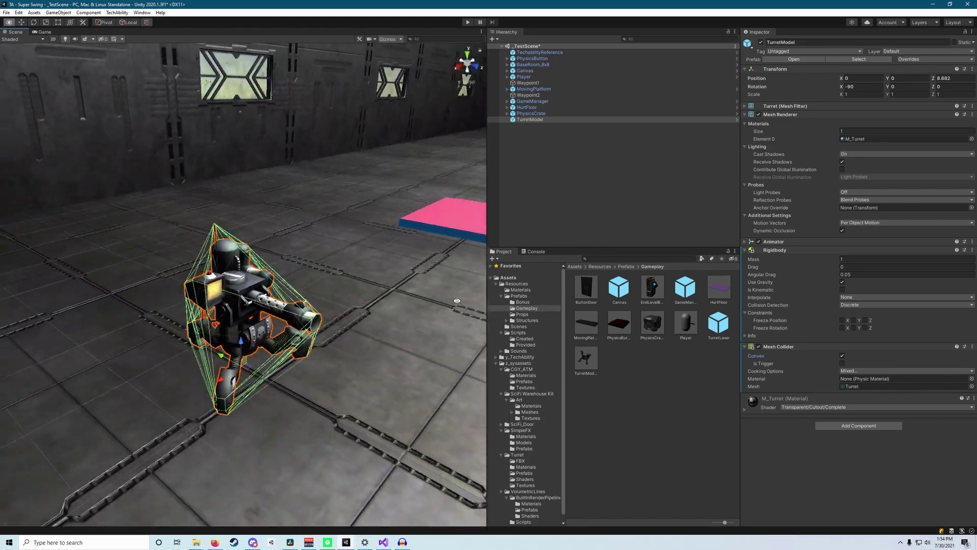
pyautogui.moveTo(451, 299); pyautogui.dragTo(510, 282, button='right')
pyautogui.keyDown('alt'); pyautogui.moveTo(510, 282); pyautogui.dragTo(514, 283); pyautogui.keyUp('alt')
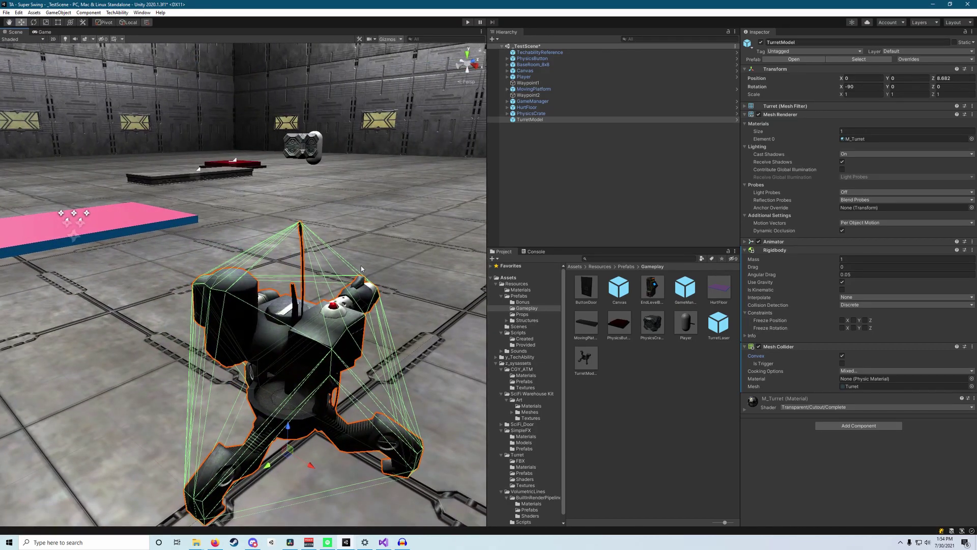
pyautogui.keyDown('alt'); pyautogui.moveTo(334, 314); pyautogui.dragTo(448, 306); pyautogui.keyUp('alt')
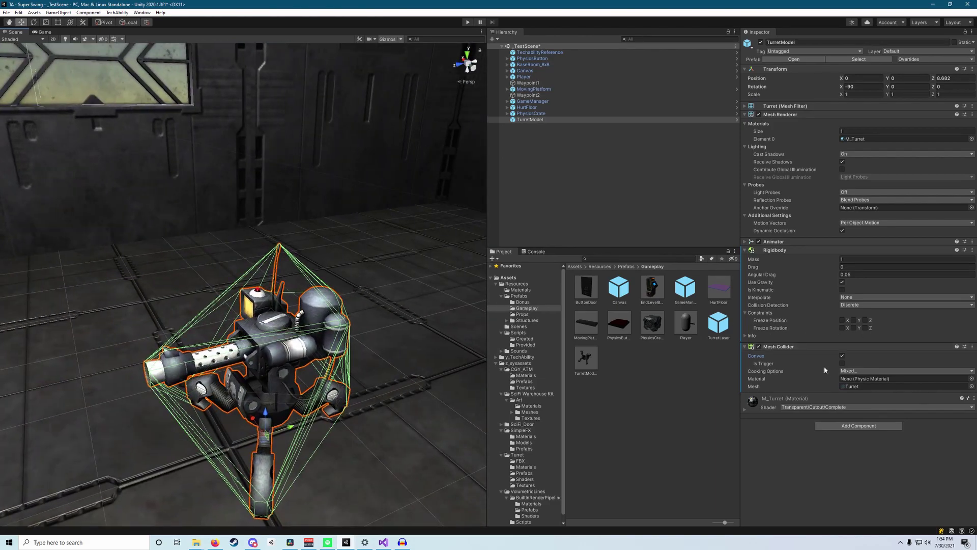
pyautogui.keyDown('alt'); pyautogui.moveTo(214, 357); pyautogui.dragTo(397, 348); pyautogui.keyUp('alt')
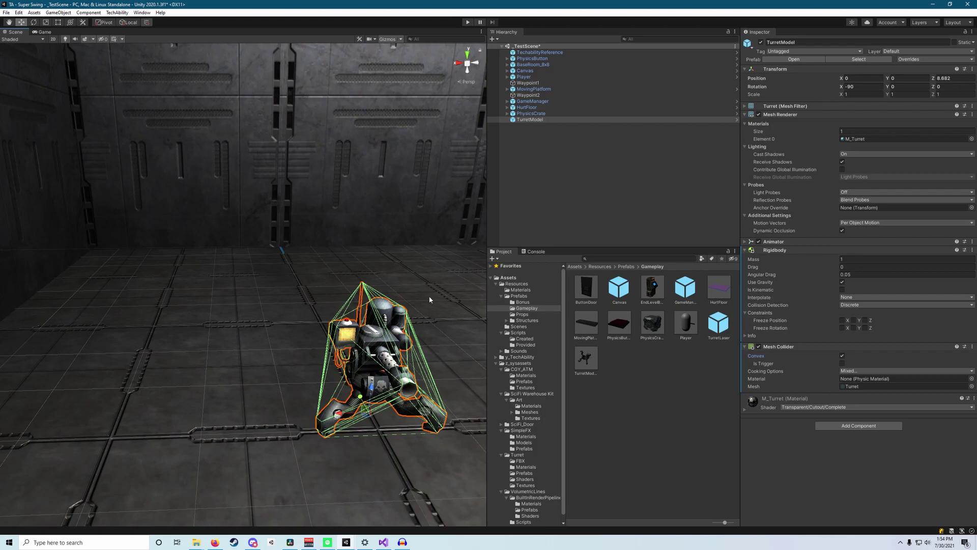
# Create an empty object as a child of TurretModel and move it out to the scene's root level
pyautogui.click(612, 155)
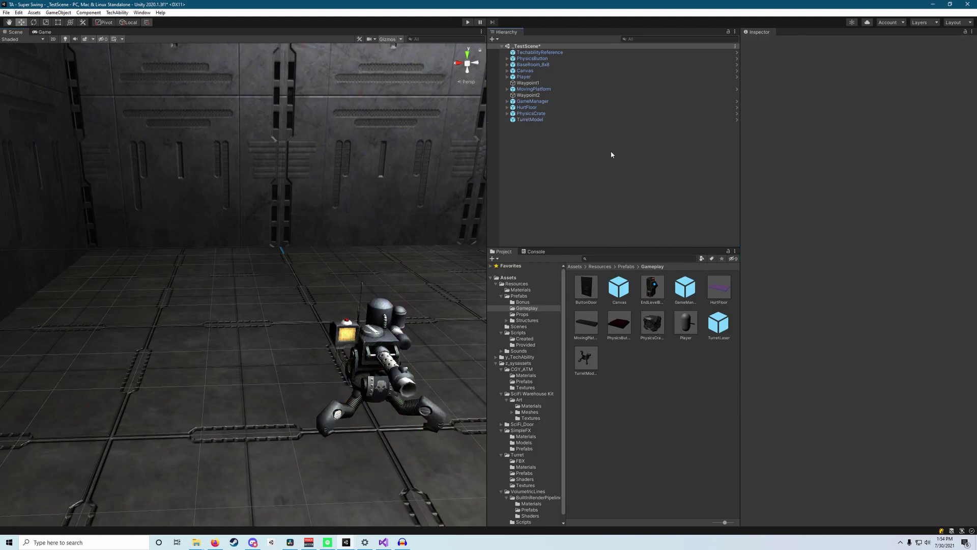
pyautogui.rightClick(539, 121)
pyautogui.click(582, 211)
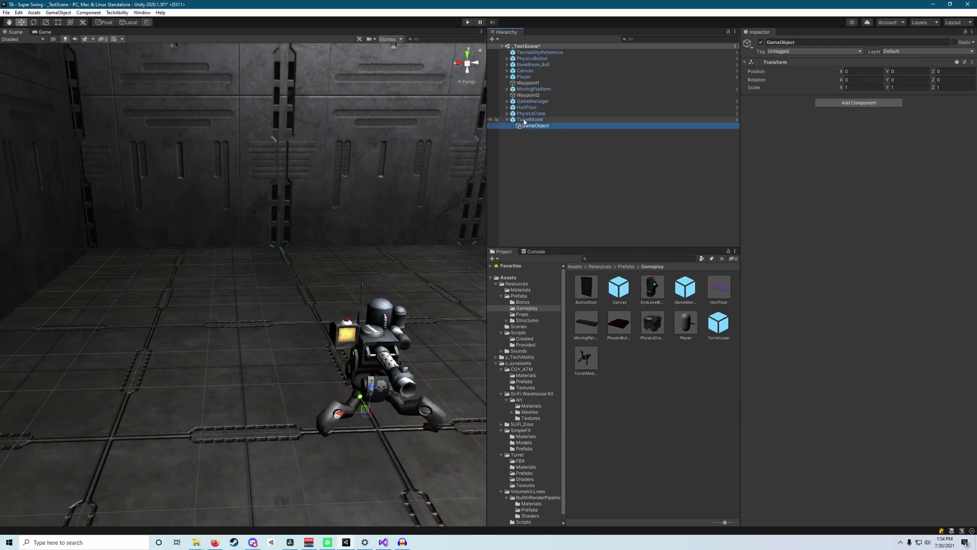
pyautogui.moveTo(533, 125); pyautogui.dragTo(526, 118)
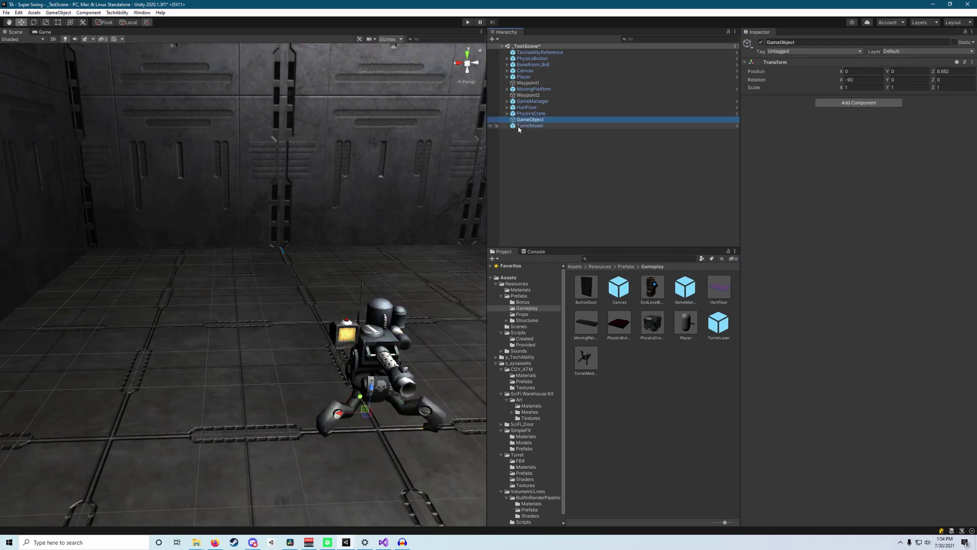
pyautogui.keyDown('alt'); pyautogui.moveTo(330, 182); pyautogui.dragTo(487, 204); pyautogui.keyUp('alt')
pyautogui.moveTo(487, 203); pyautogui.dragTo(493, 193, button='right')
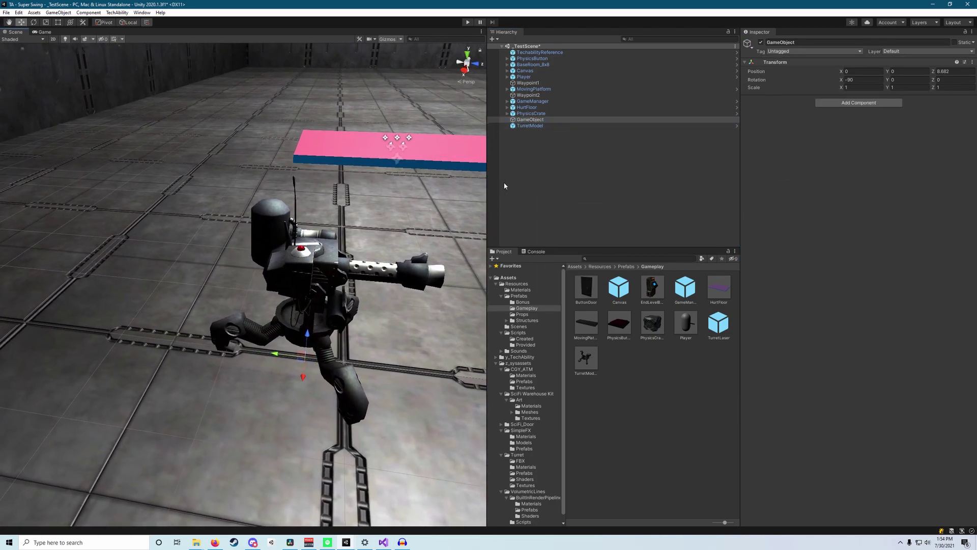
# Rename the empty object as Turret and make TurretModel its child
pyautogui.click(787, 43)
pyautogui.write('Turret')
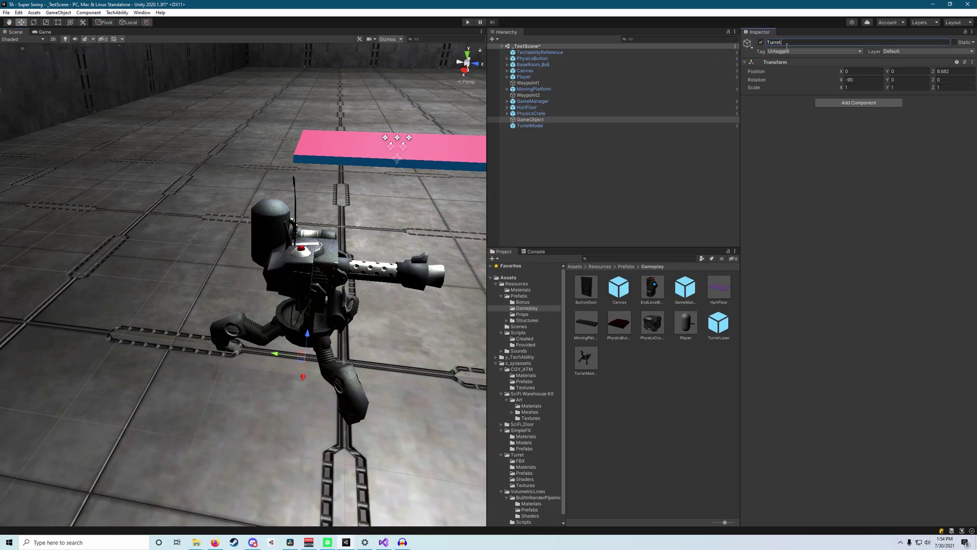
pyautogui.press('Return')
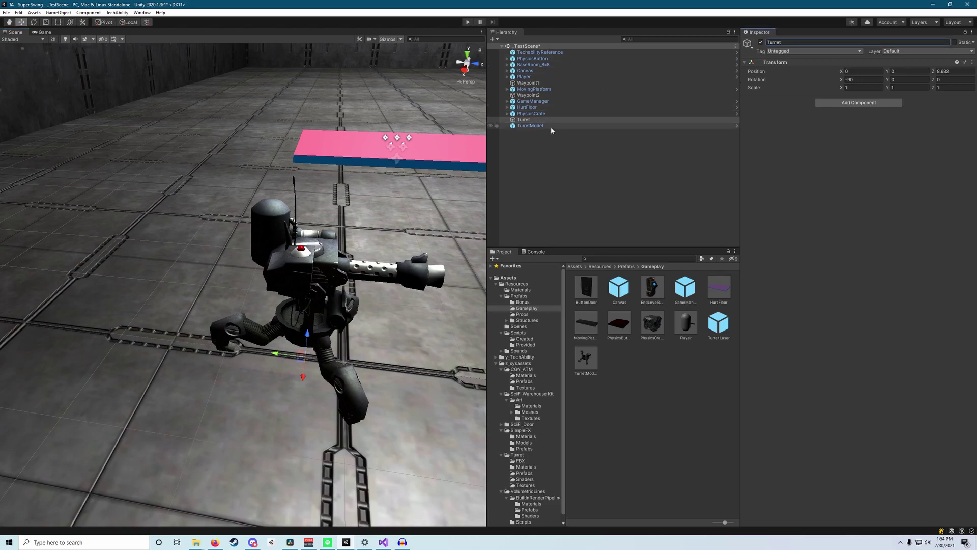
pyautogui.moveTo(551, 127); pyautogui.dragTo(551, 118)
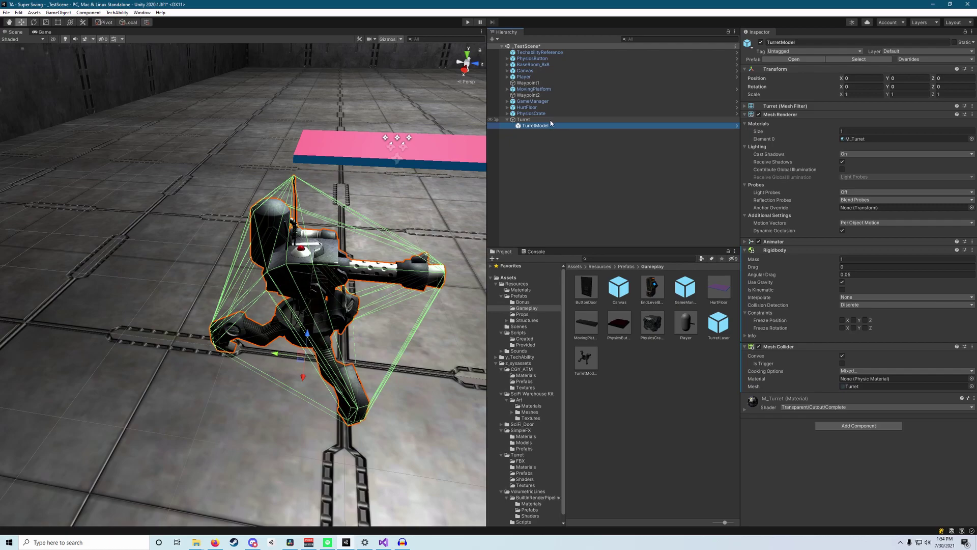
# Create an empty child object under Turret and name it FirePoint
pyautogui.click(552, 120)
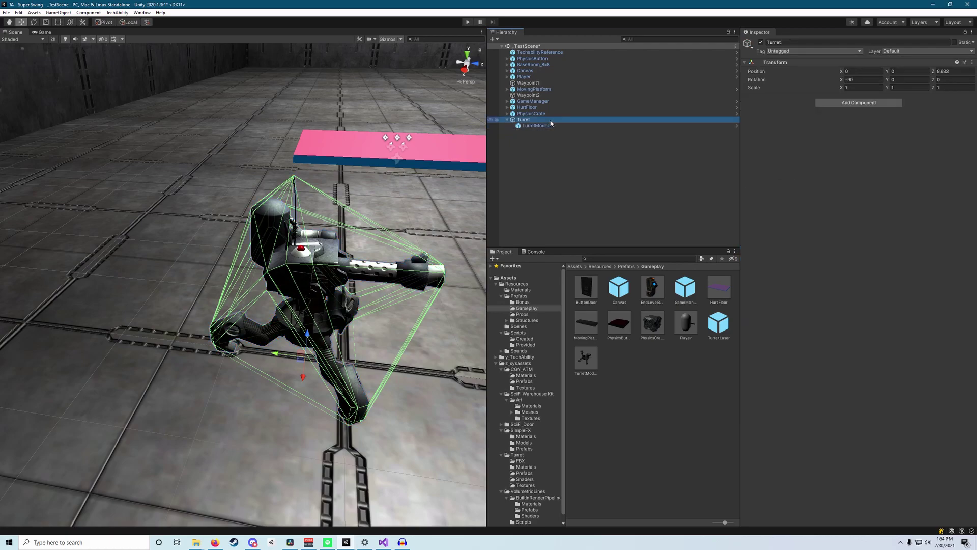
pyautogui.rightClick(551, 122)
pyautogui.click(580, 200)
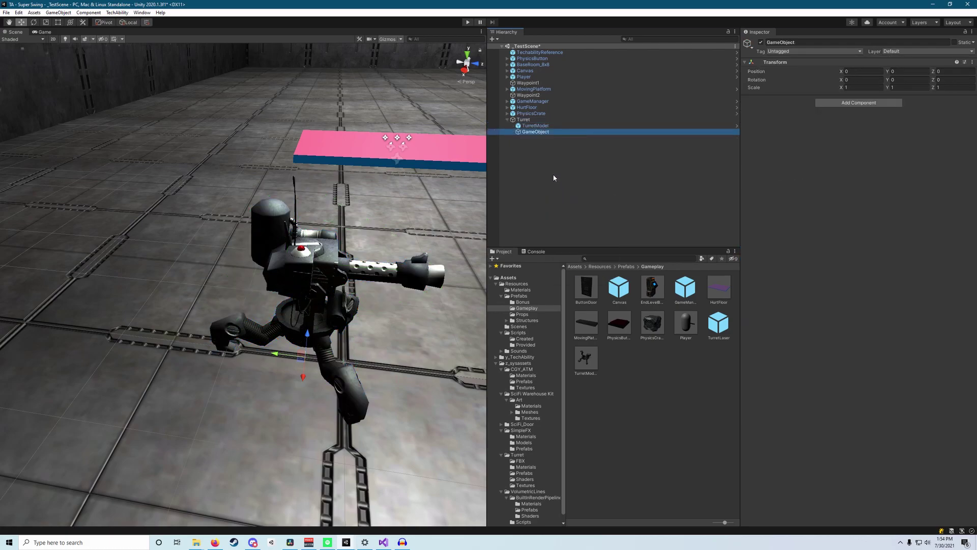
pyautogui.click(792, 43)
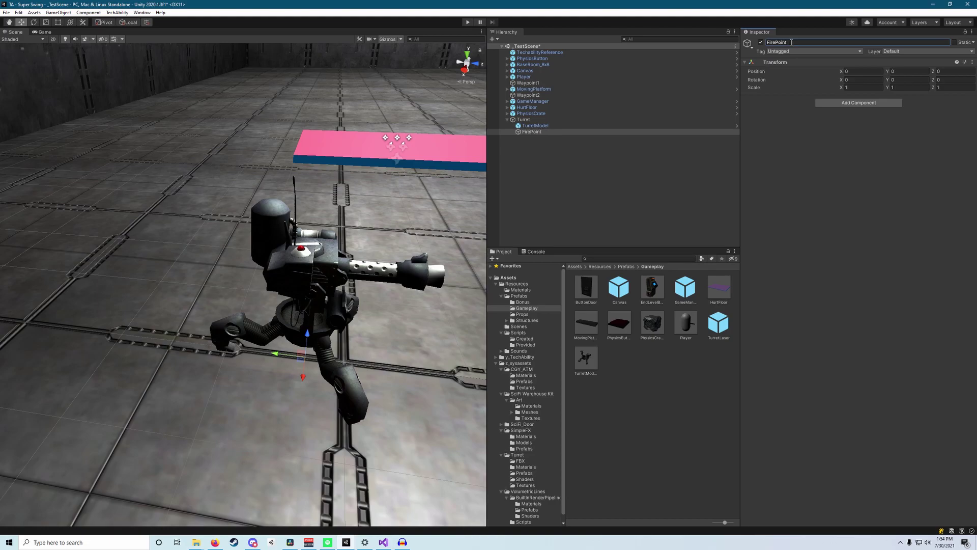
# Move FirePoint to the muzzle of the turret's gun barrel, at about Y -0.94 and Z 0.87
pyautogui.moveTo(305, 304); pyautogui.dragTo(327, 318, button='right')
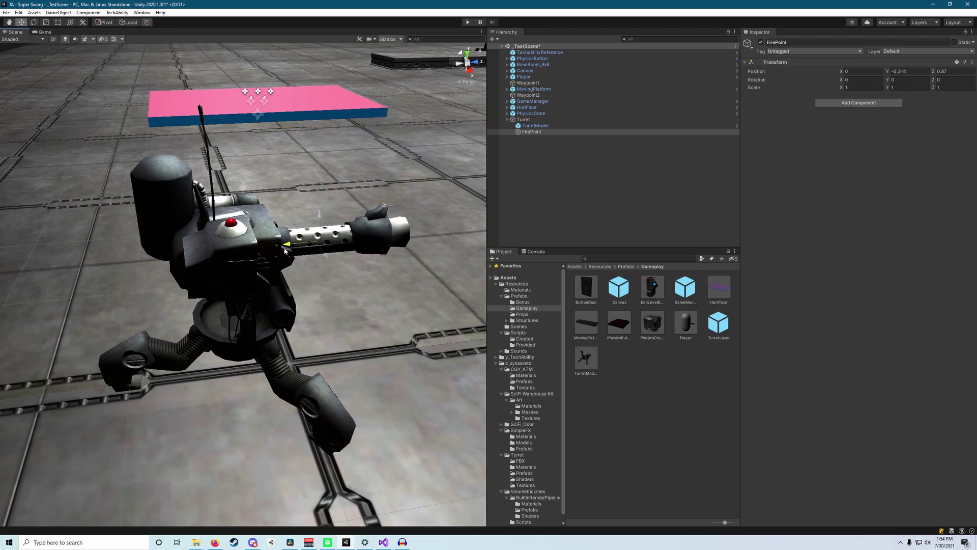
pyautogui.moveTo(382, 241); pyautogui.dragTo(388, 241)
pyautogui.moveTo(388, 241); pyautogui.dragTo(253, 258, button='right')
pyautogui.press('d')
pyautogui.moveTo(225, 256); pyautogui.dragTo(229, 257)
pyautogui.press('d')
pyautogui.moveTo(229, 257); pyautogui.dragTo(976, 253, button='right')
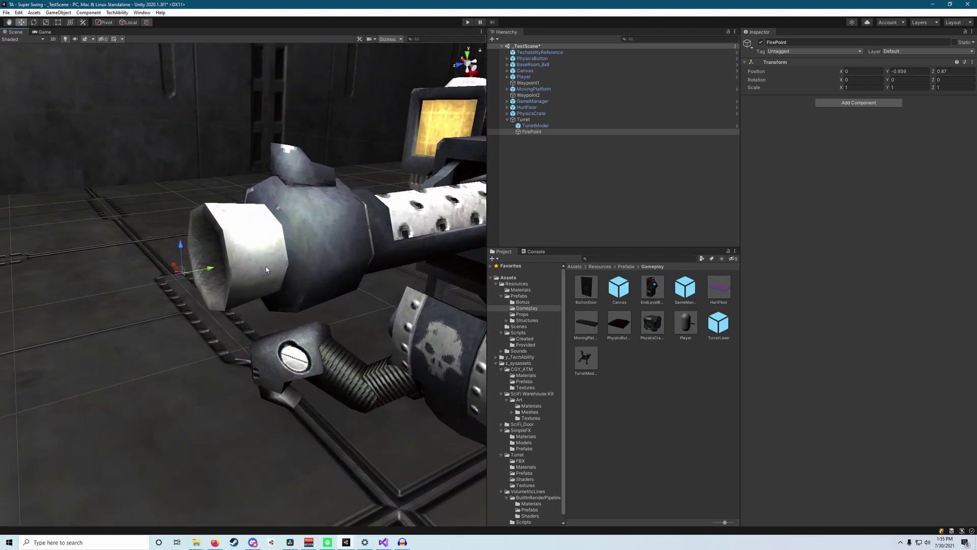
pyautogui.moveTo(223, 273); pyautogui.dragTo(223, 273)
pyautogui.moveTo(222, 273); pyautogui.dragTo(902, 283, button='right')
pyautogui.press('a')
pyautogui.press('a')
# Save the Turret object with its children as a new prefab in the Gameplay folder
pyautogui.click(543, 120)
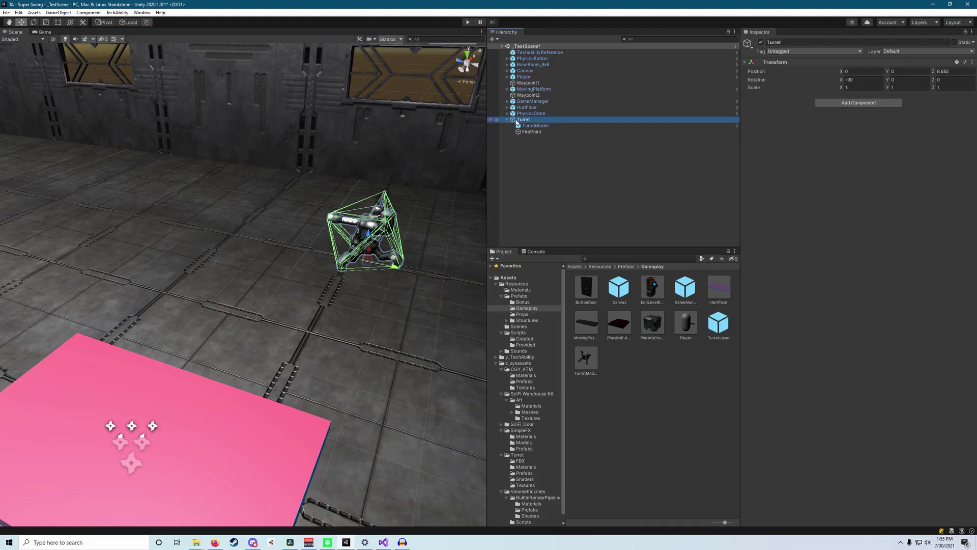
pyautogui.moveTo(390, 168); pyautogui.dragTo(709, 203, button='right')
pyautogui.press('w')
pyautogui.press('d')
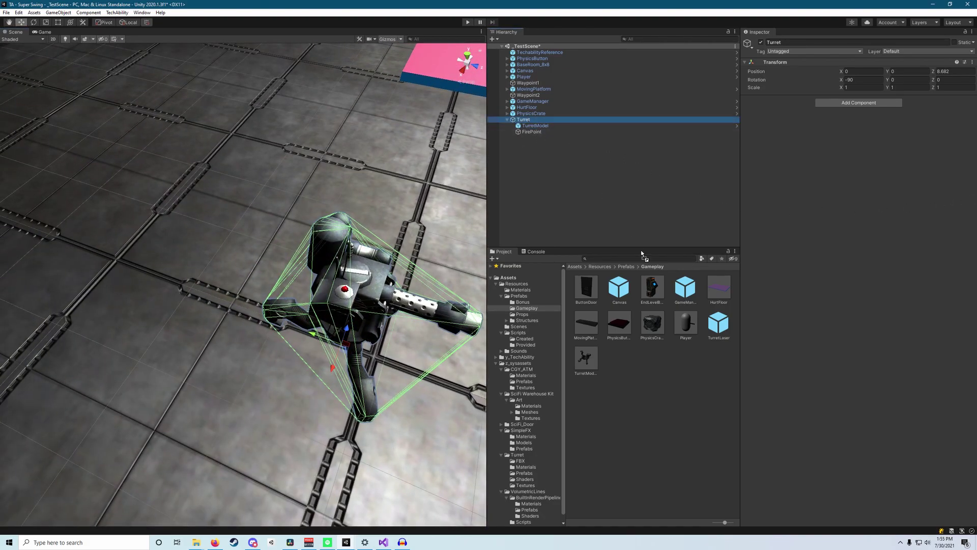
pyautogui.moveTo(646, 369); pyautogui.dragTo(649, 363)
pyautogui.moveTo(463, 216); pyautogui.dragTo(591, 163, button='right')
pyautogui.press('a')
pyautogui.click(591, 163)
pyautogui.moveTo(404, 172); pyautogui.dragTo(878, 173, button='right')
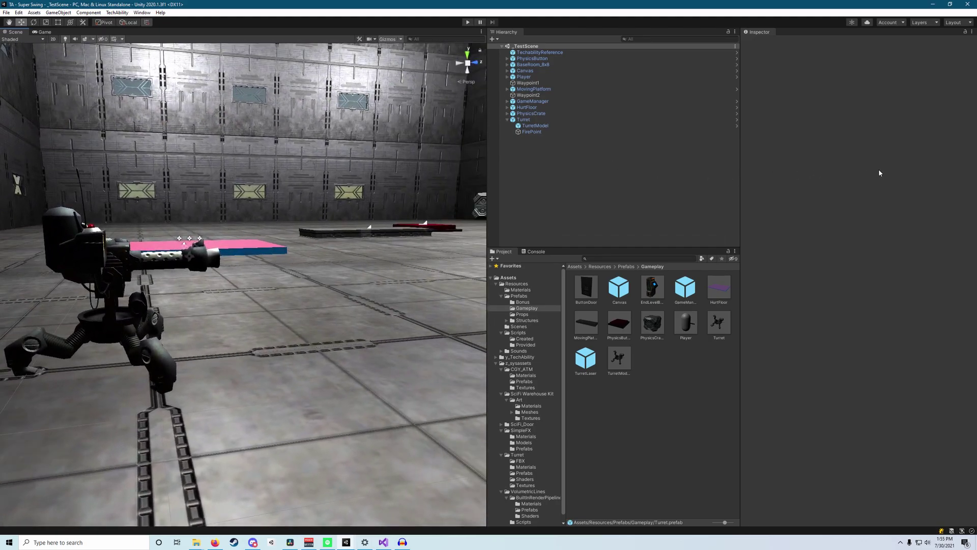